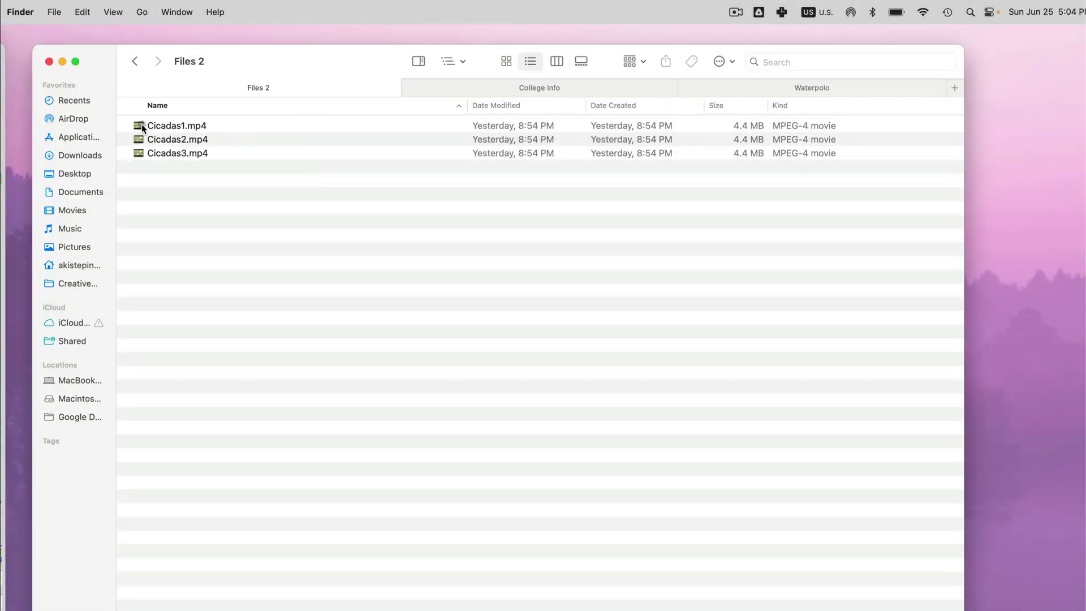
- Select the Cicadas1.mp4 video in the Files 2 folder
click(142, 127)
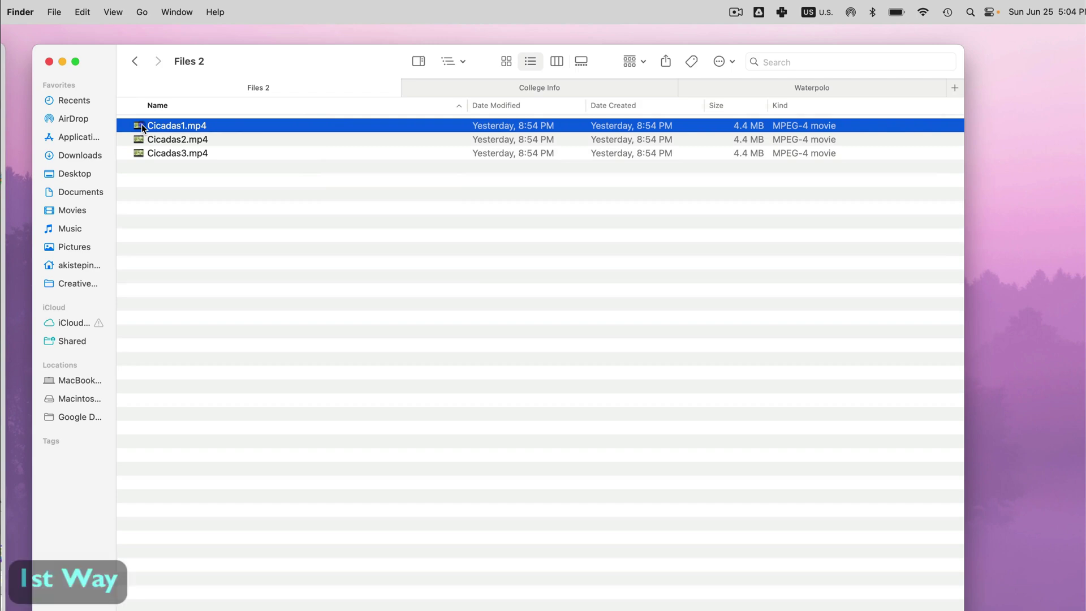
- Open Cicadas1.mp4, play it briefly, and export its audio as Cicadas1.m4a in Files 2
double_click(142, 127)
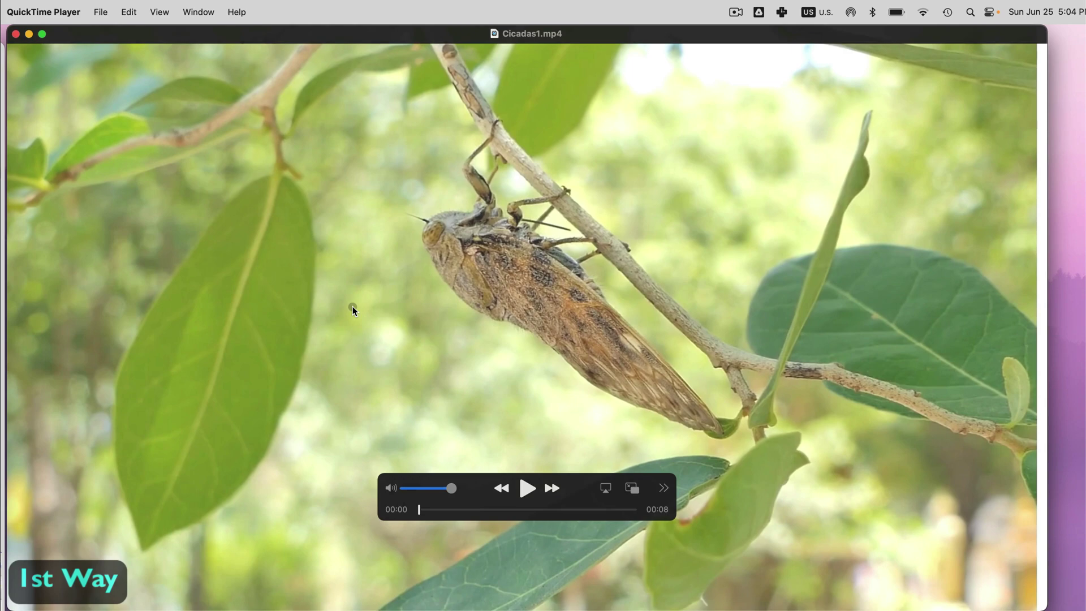
click(527, 489)
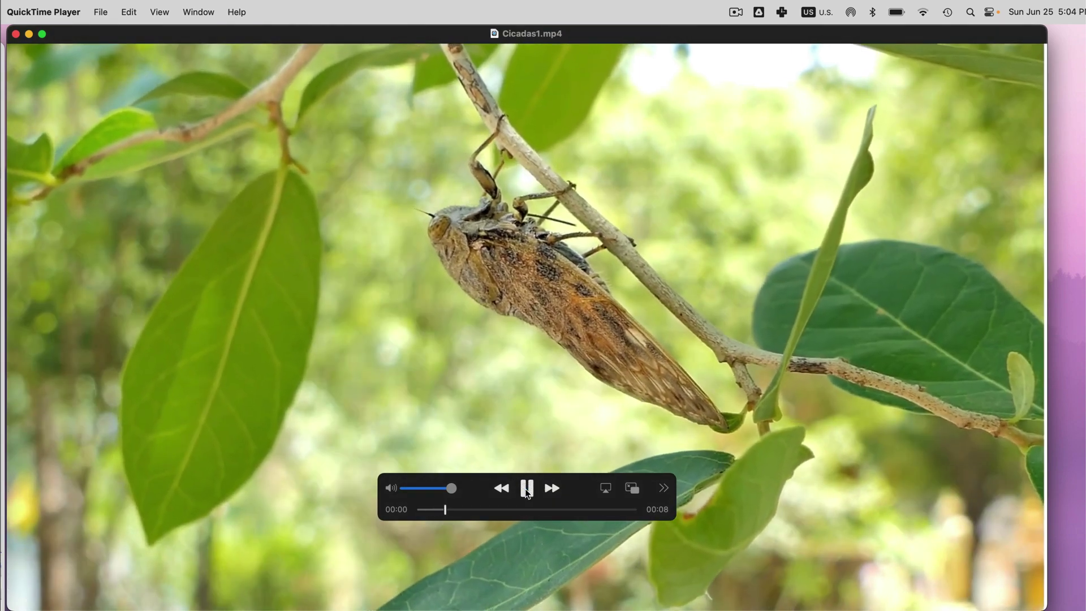
click(527, 490)
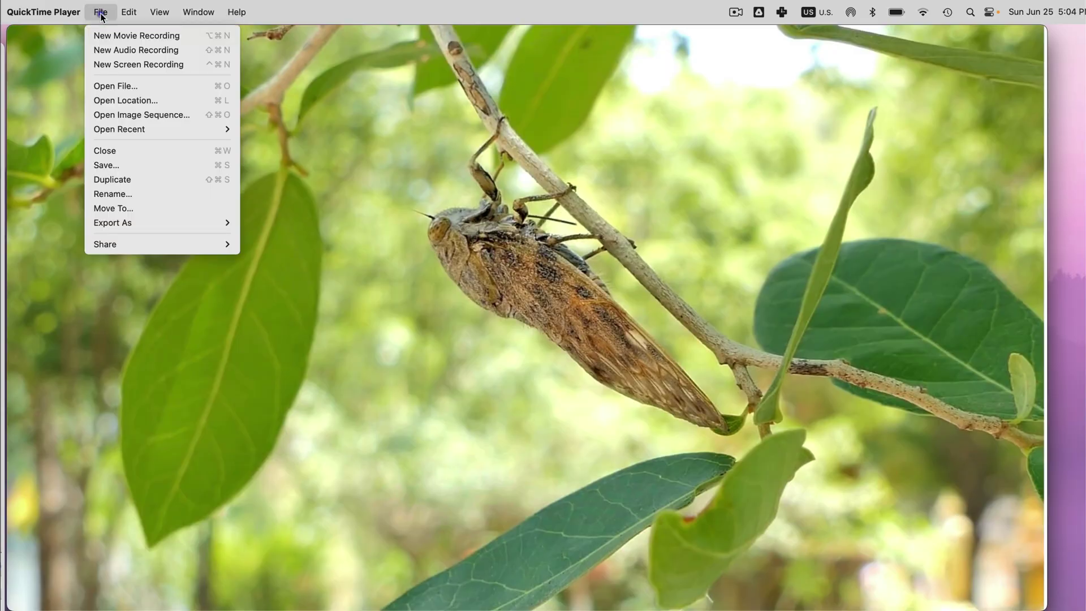
mouse_move(157, 222)
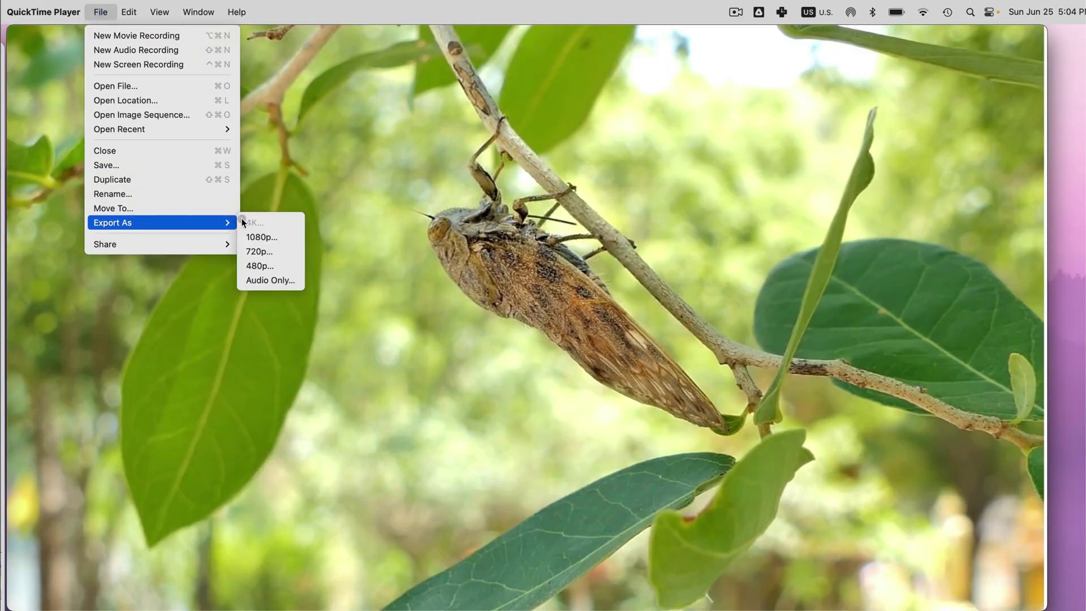
click(278, 282)
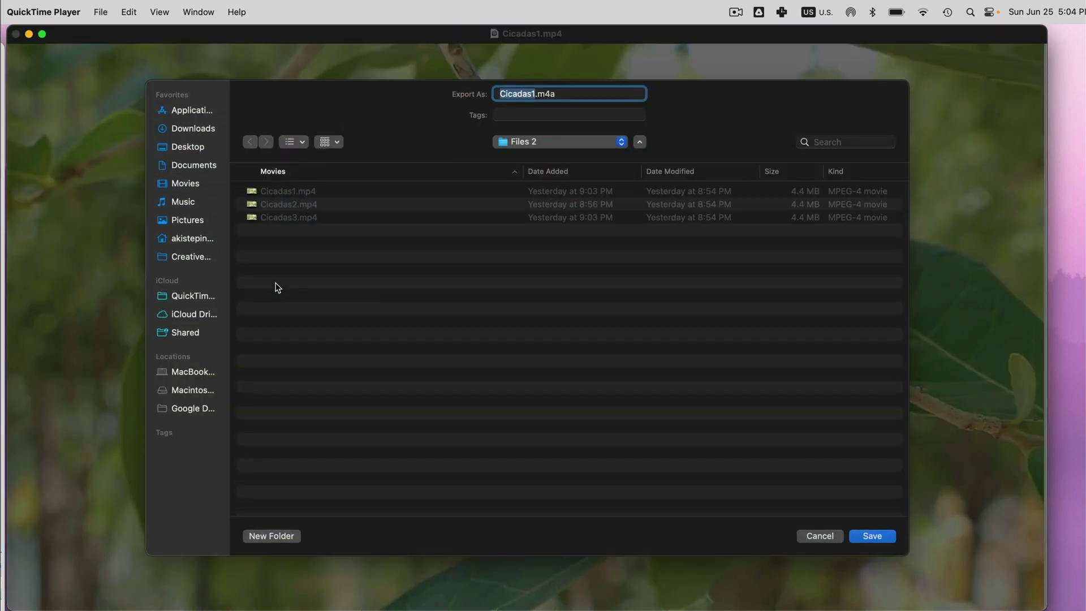
click(875, 532)
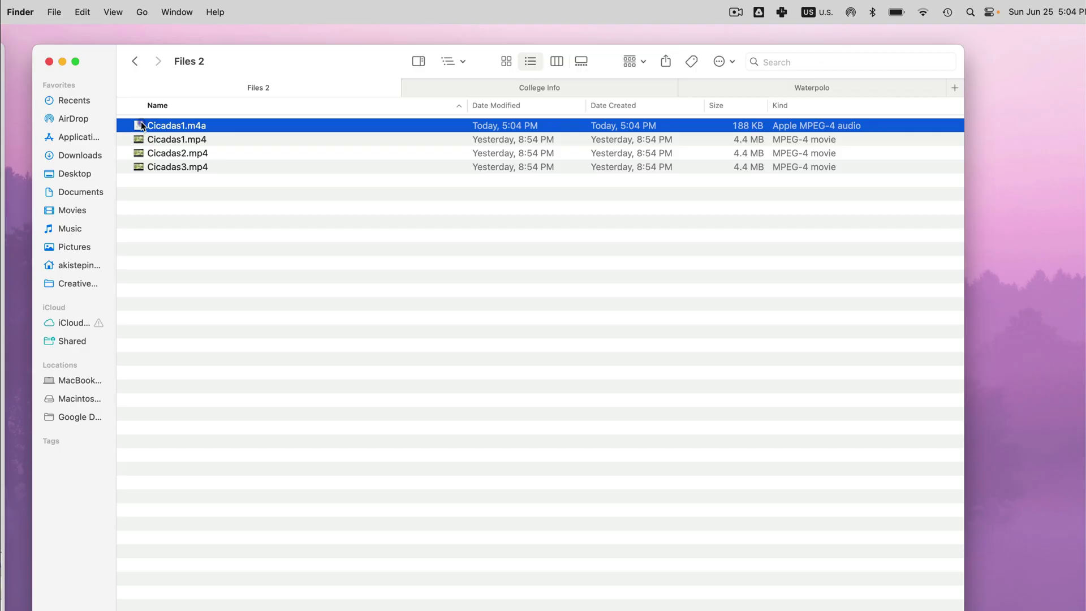
double_click(142, 126)
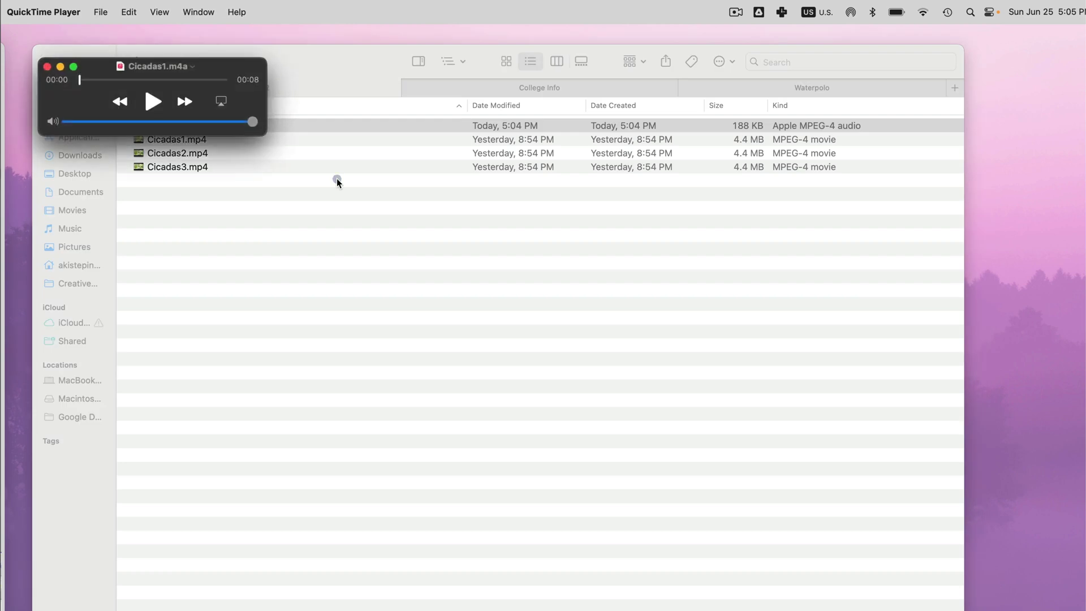
click(153, 103)
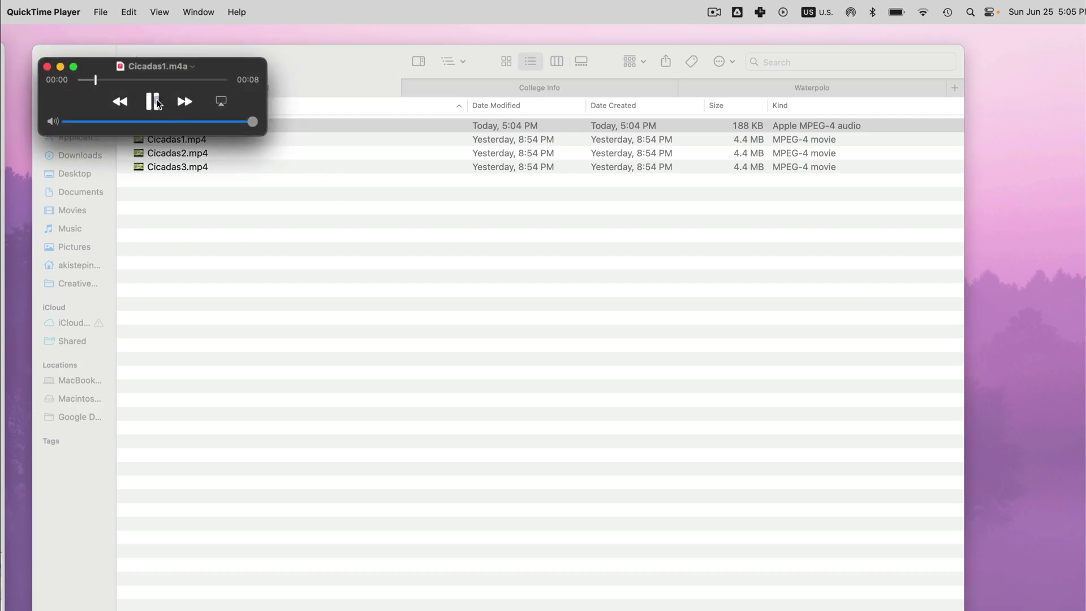
click(153, 101)
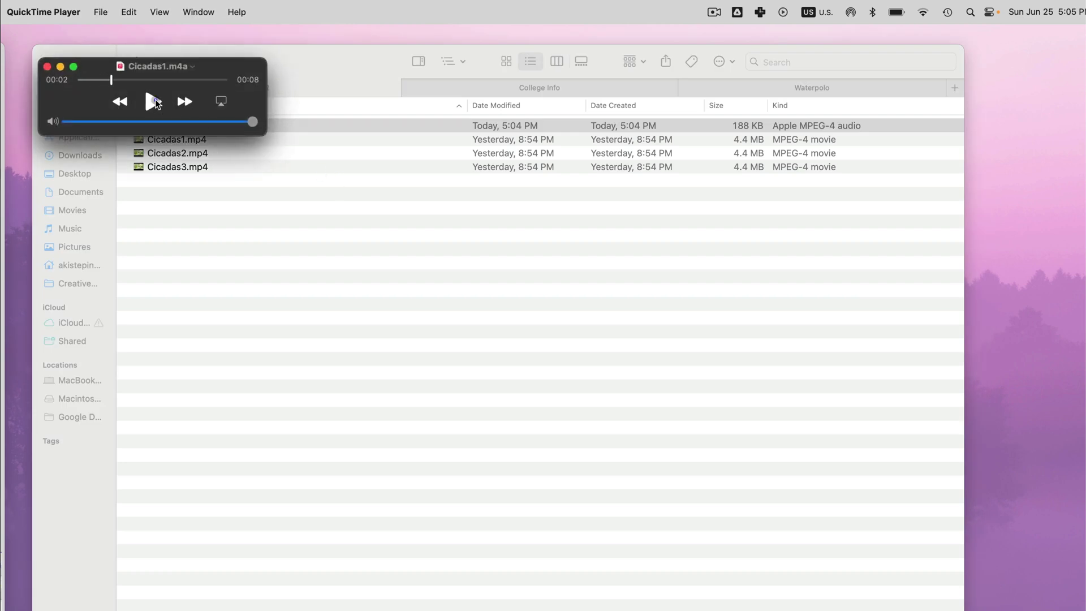
click(48, 66)
- Encode Cicadas2.mp4 from Finder with the Audio Only setting to create Cicadas2.m4a
click(162, 155)
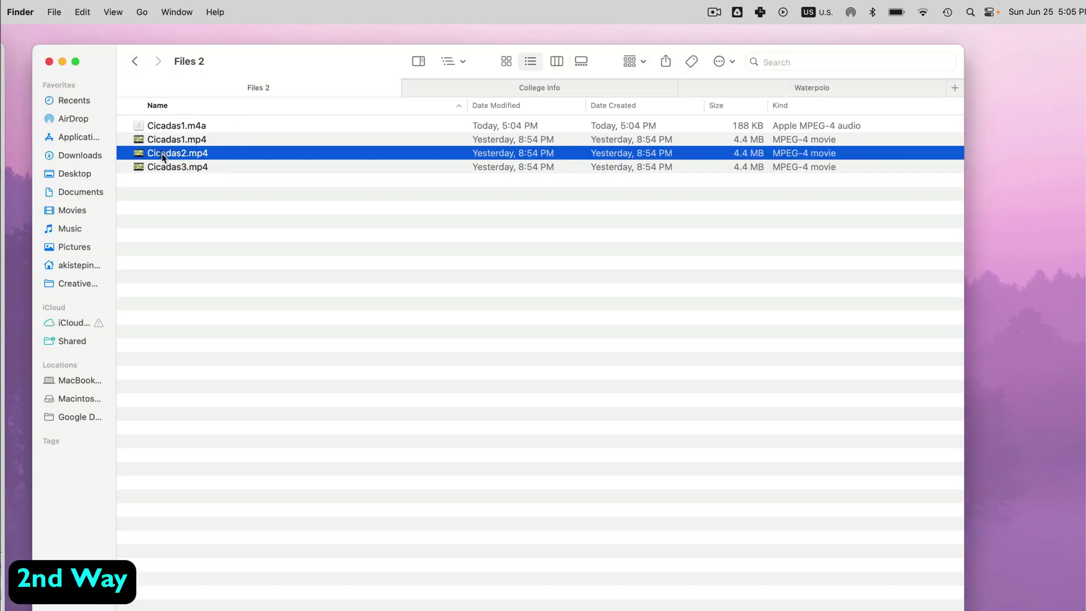
right_click(162, 155)
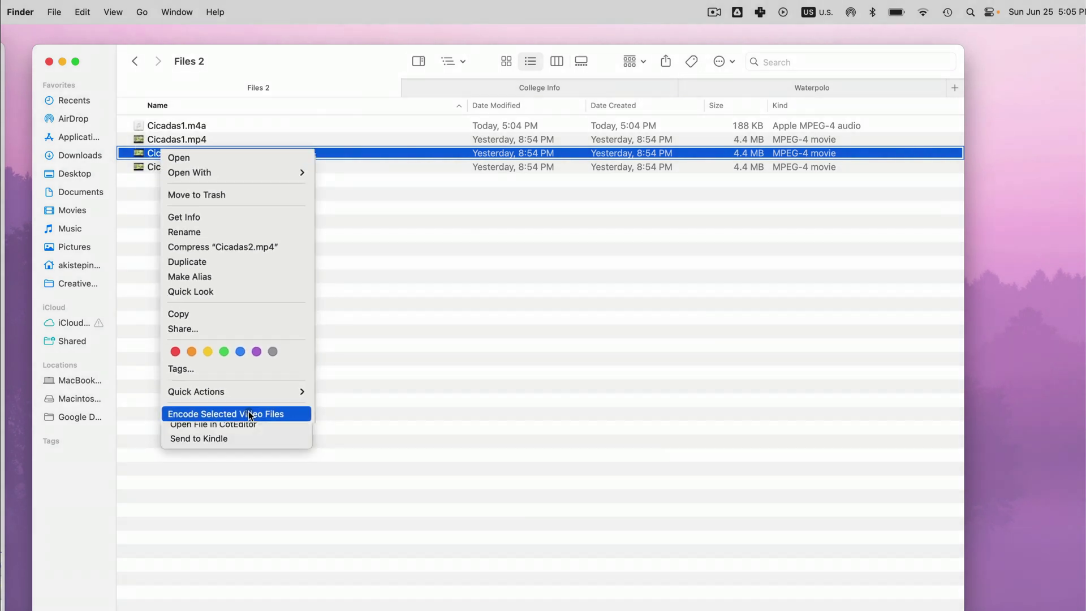
click(250, 410)
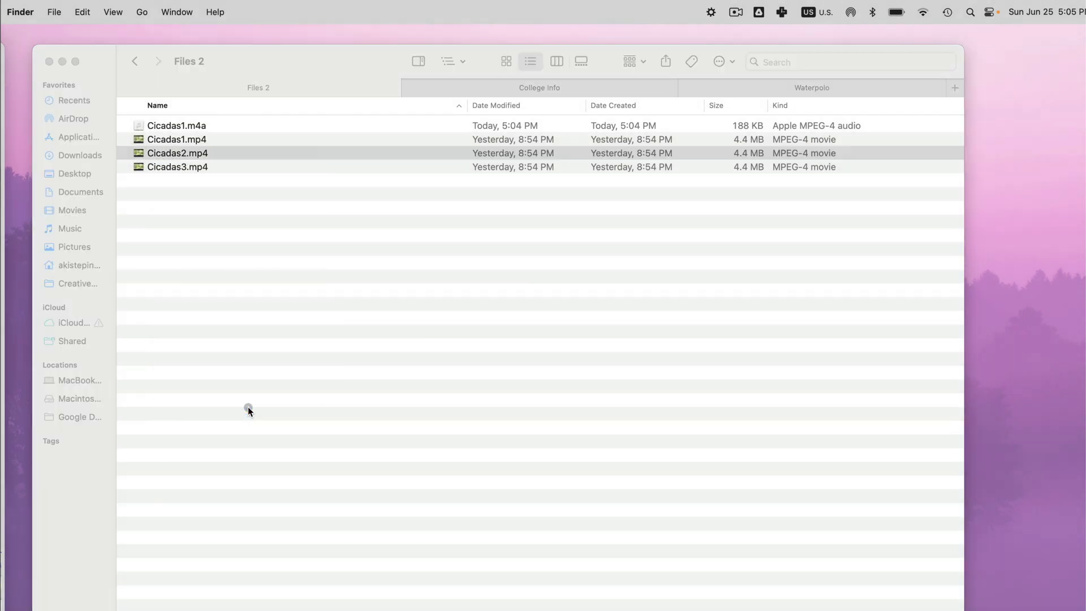
click(532, 221)
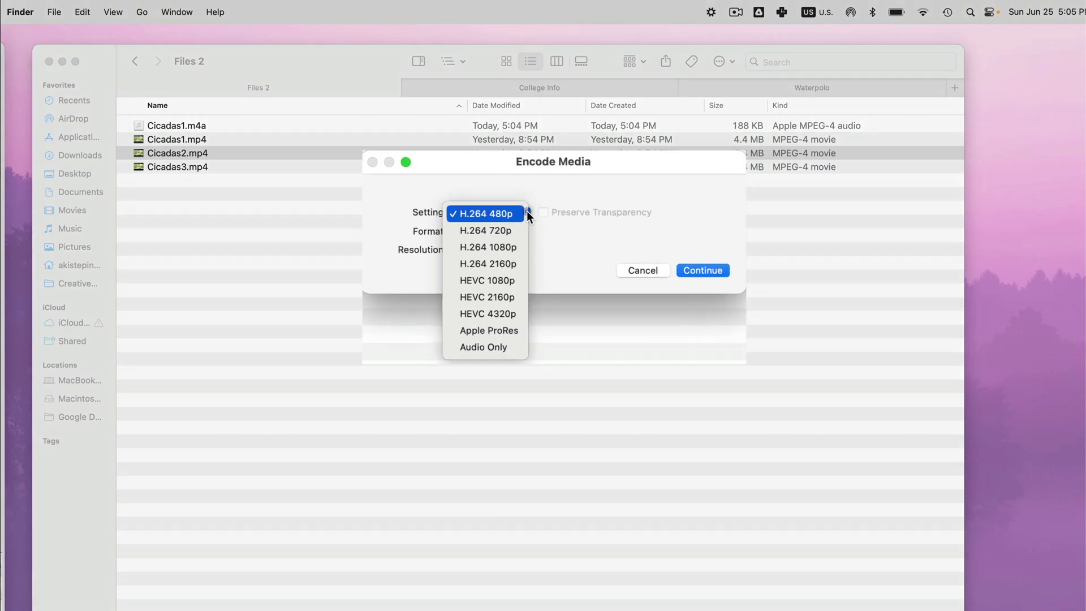
click(506, 355)
click(671, 271)
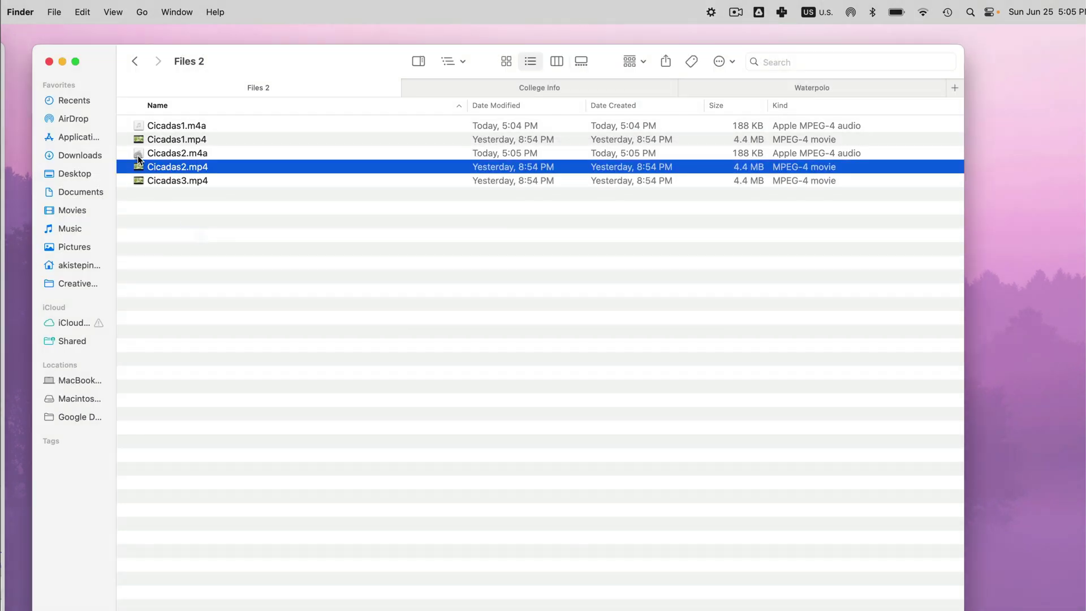
- Play Cicadas2.m4a briefly in QuickTime Player, close it, and select Cicadas3.mp4 in Finder
click(139, 154)
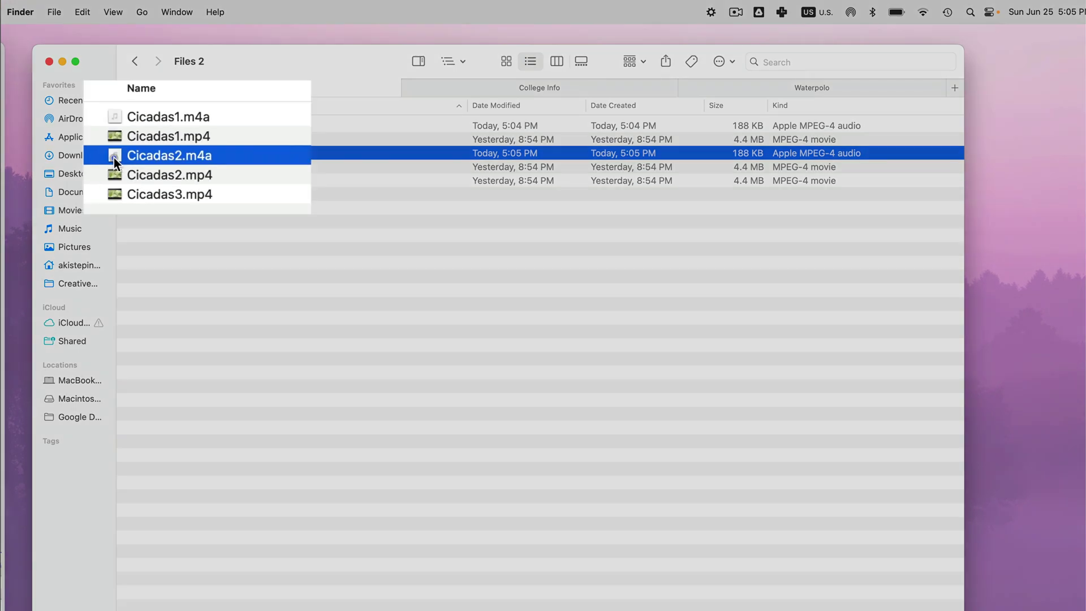
double_click(139, 155)
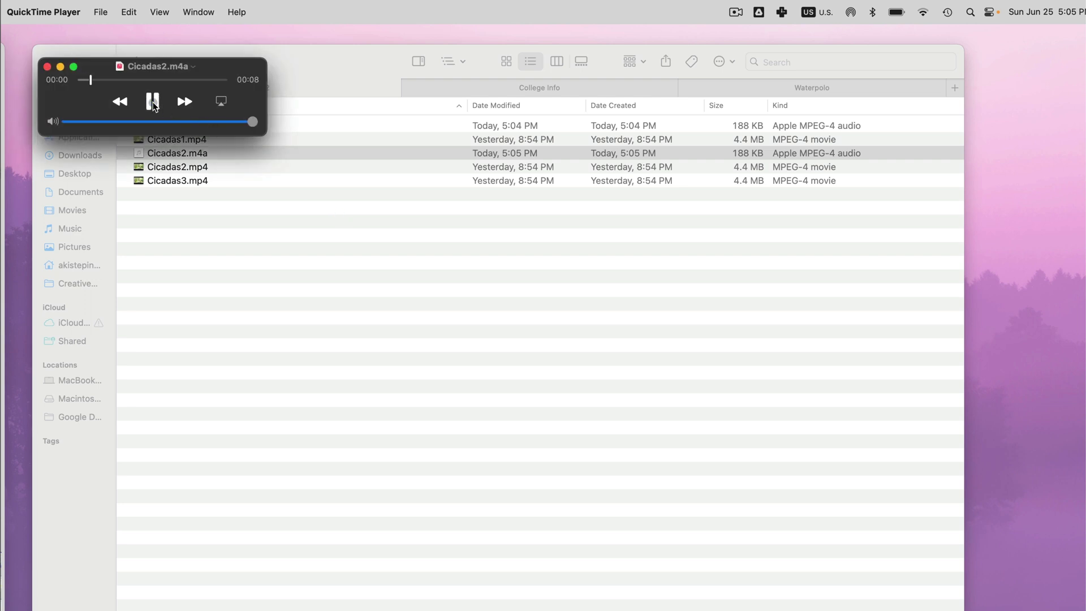
click(152, 102)
click(47, 66)
click(197, 227)
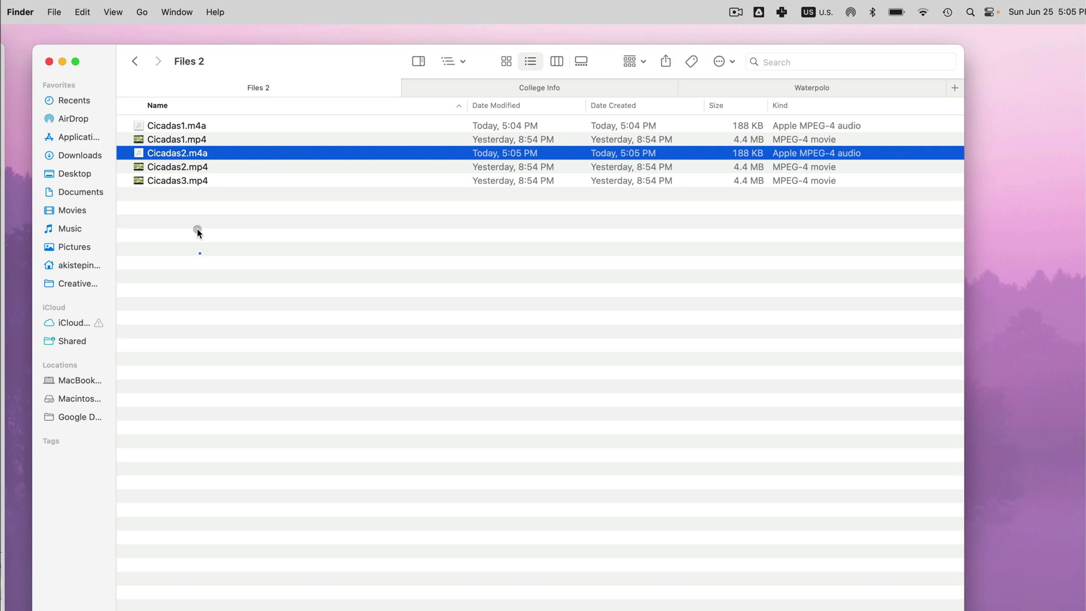
- Open Cicadas3.mp4 in QuickTime Player, show its clip strip, and select the whole clip
click(179, 181)
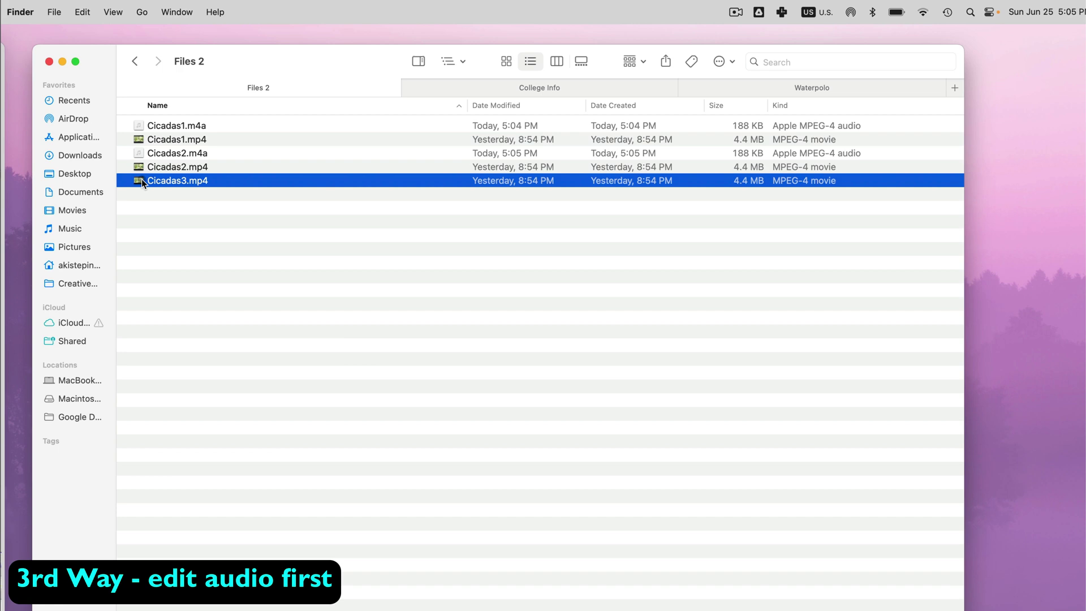
double_click(142, 179)
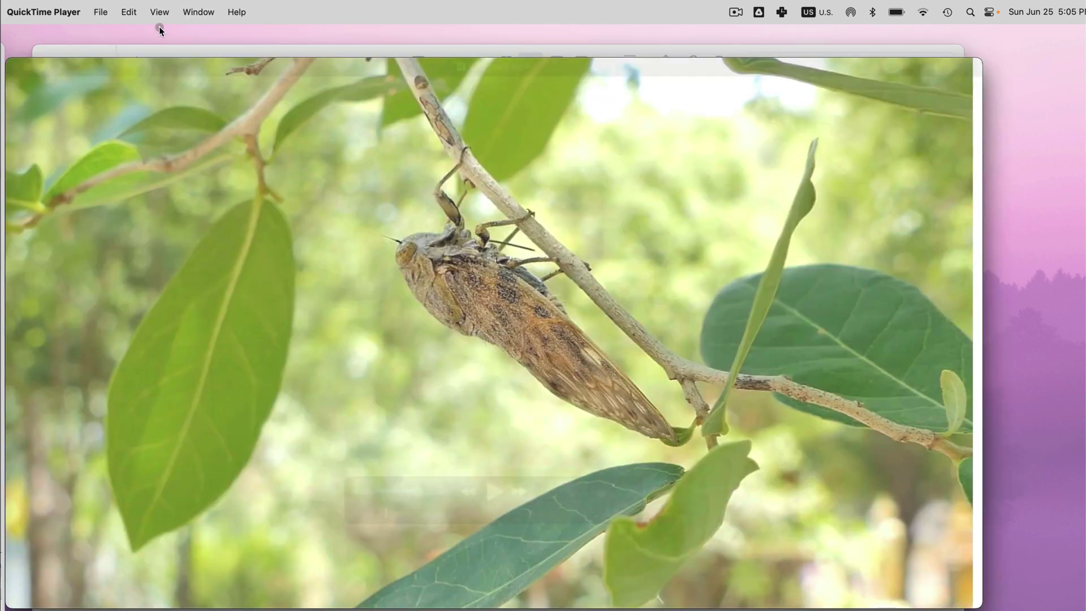
click(163, 14)
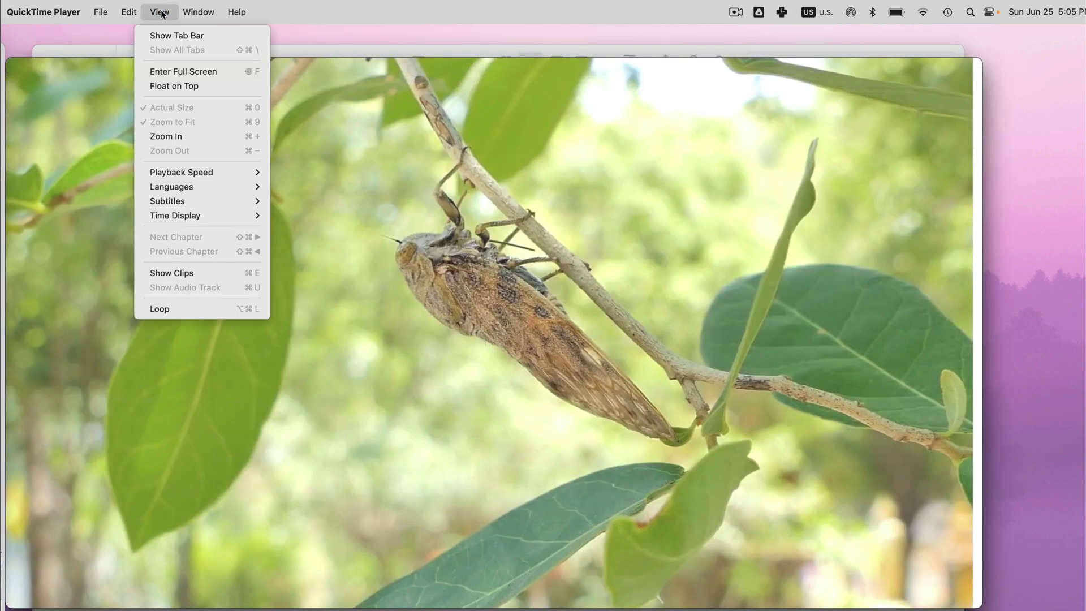
click(201, 271)
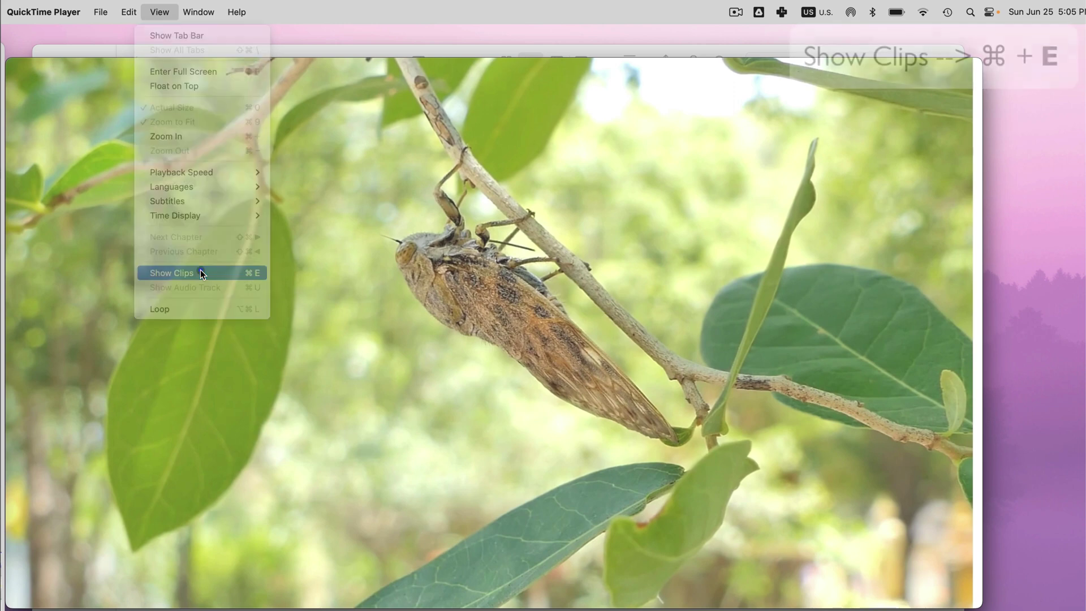
click(336, 571)
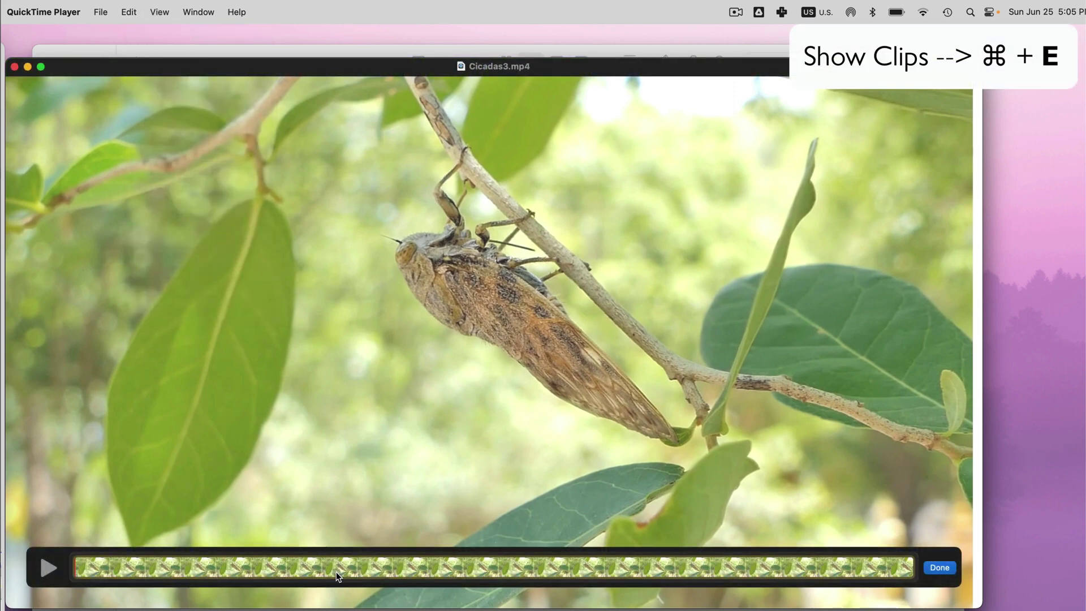
click(160, 10)
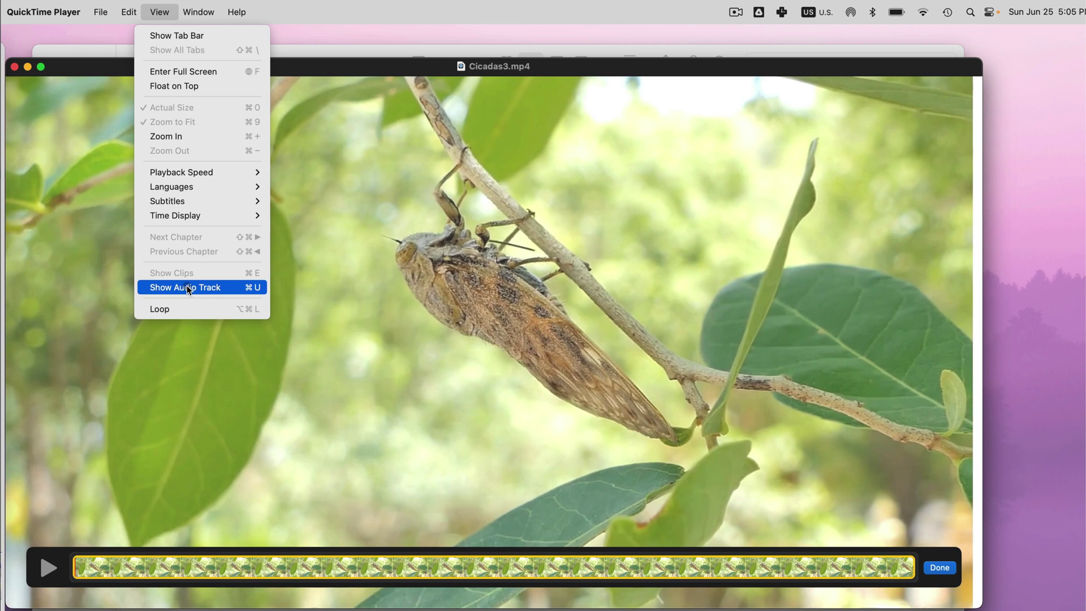
- Show the Cicadas3 clip's audio track and play it to find the cut point
click(185, 286)
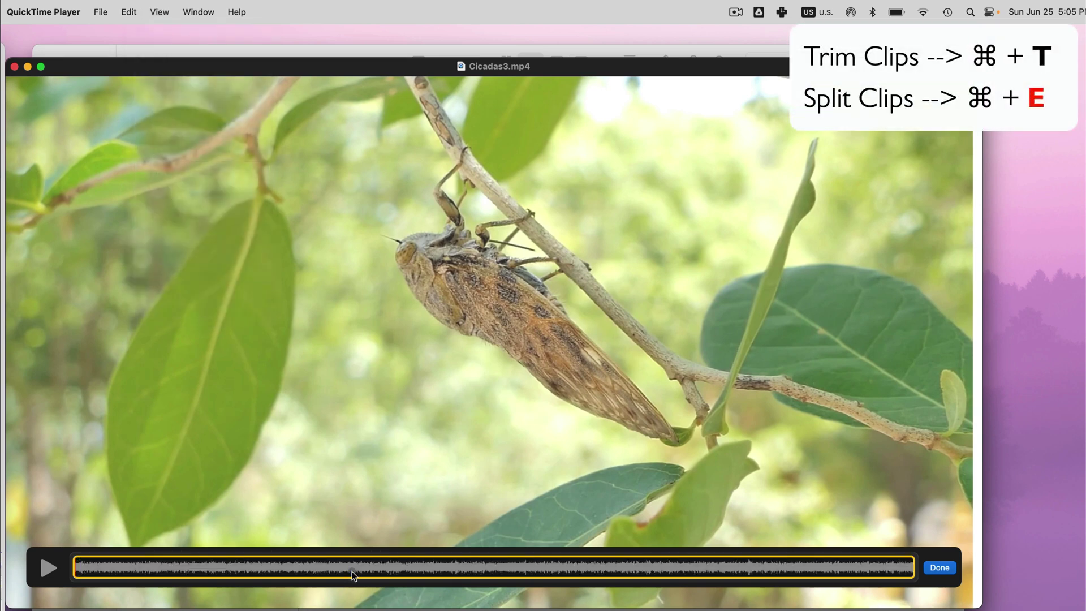
key(super)
key(super+y)
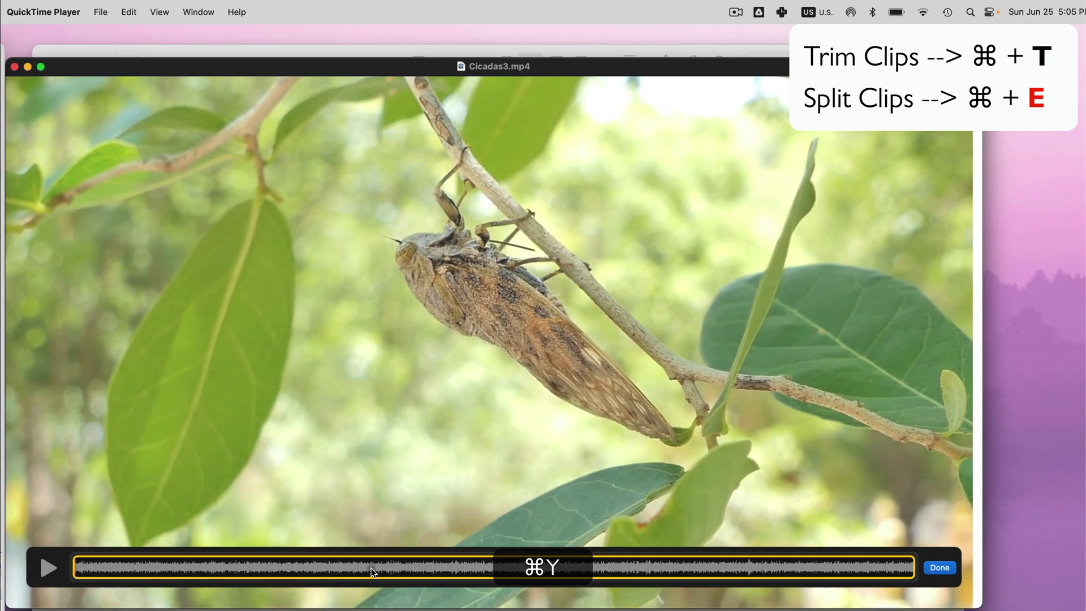
key(space)
key(space)
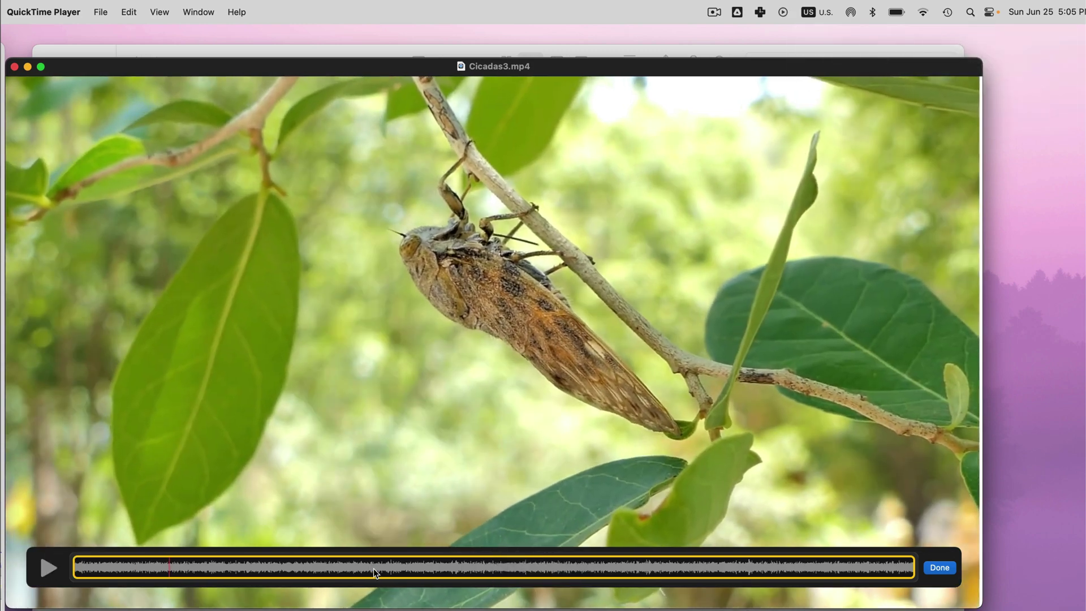
- Split the clip at that point, delete the later piece, and finish trimming
key(super+y)
click(251, 576)
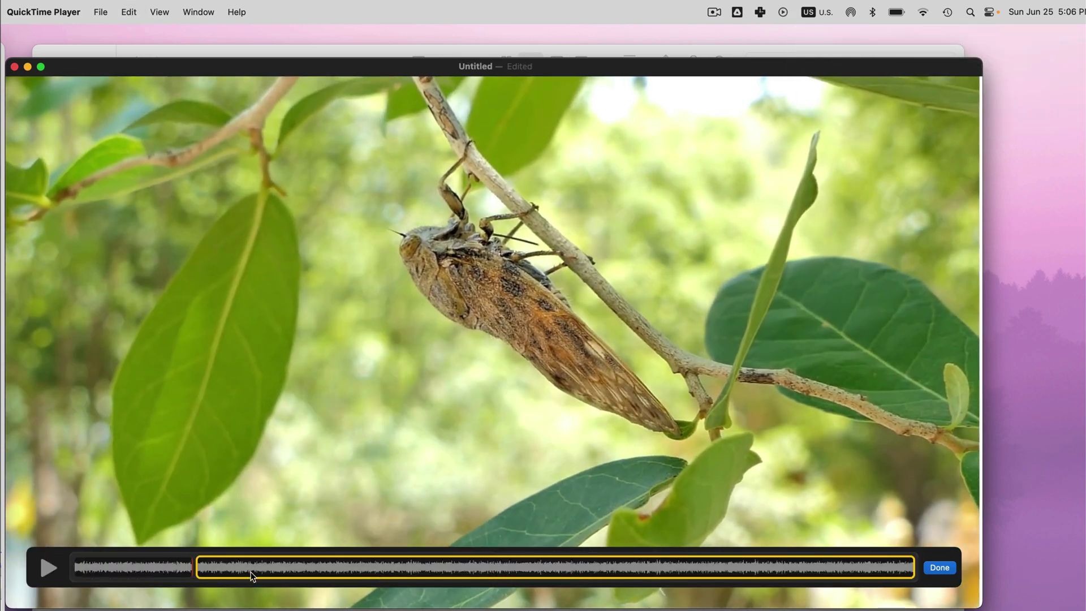
key(Delete)
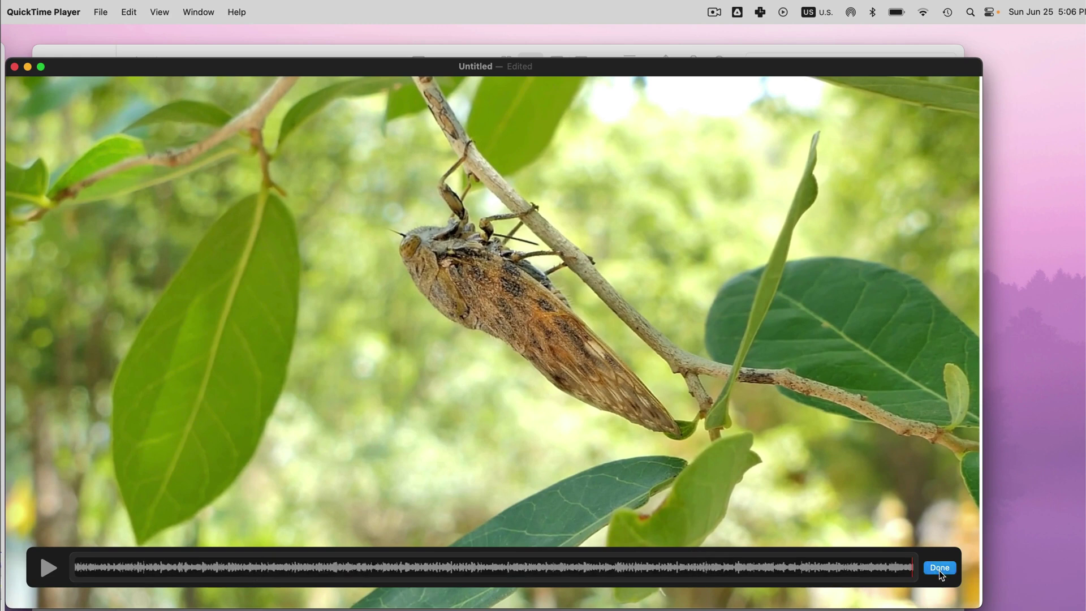
click(940, 568)
- Remove the video track from the trimmed Cicadas3 clip
click(128, 10)
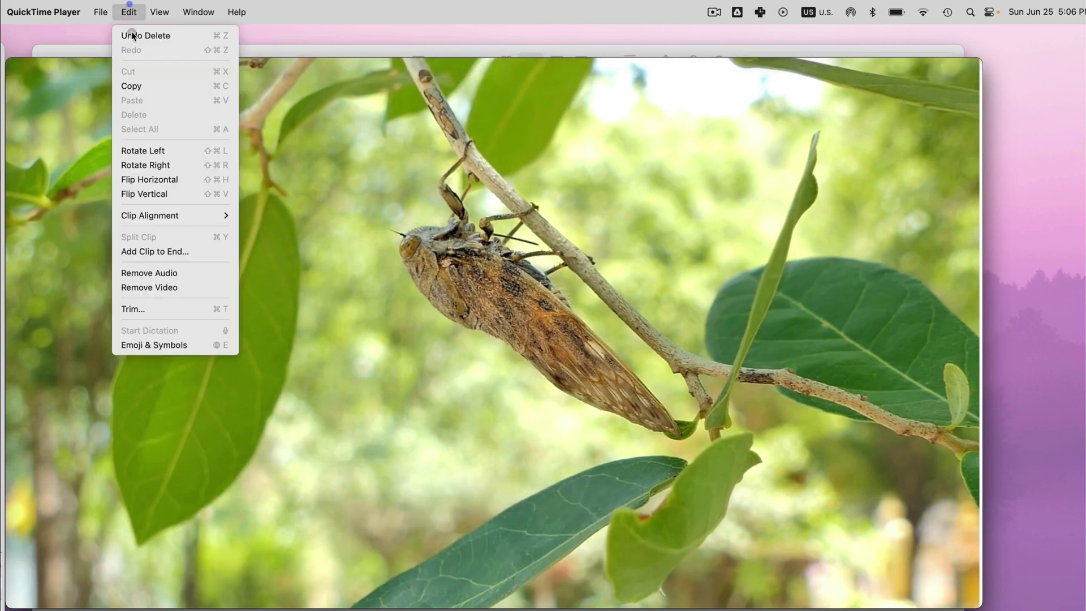
click(153, 286)
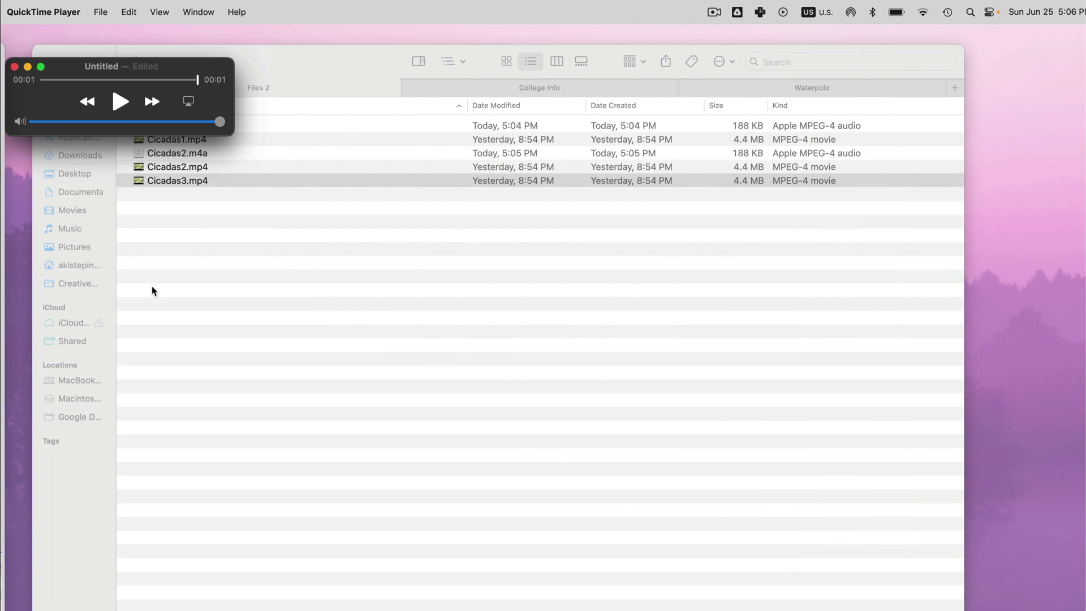
drag(175, 61, 230, 61)
- Export the clip as audio only, saving Cicadas3.m4a into Files 2
click(99, 12)
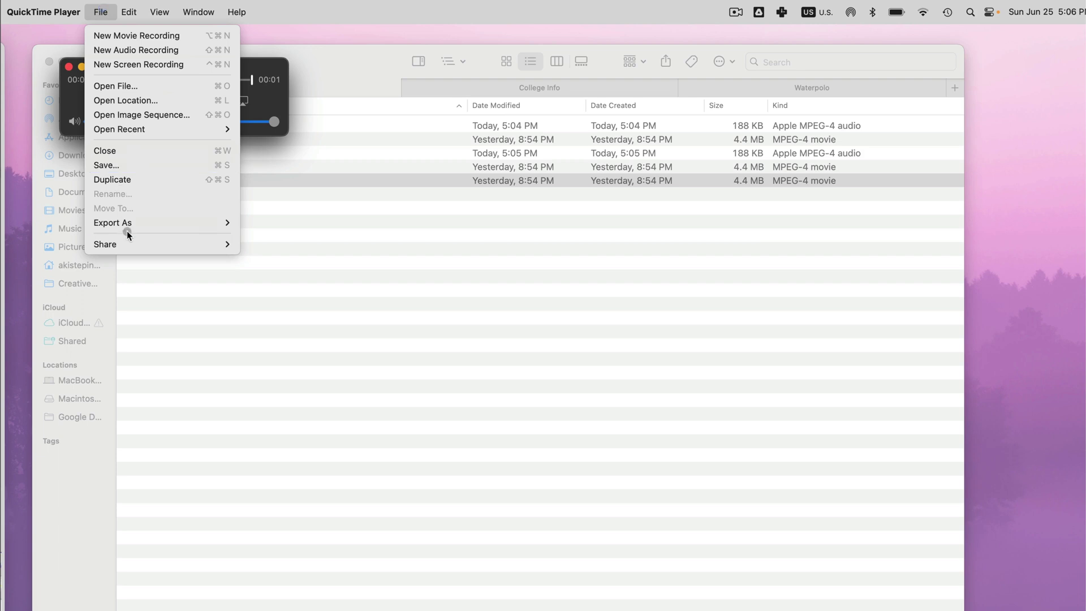
mouse_move(162, 223)
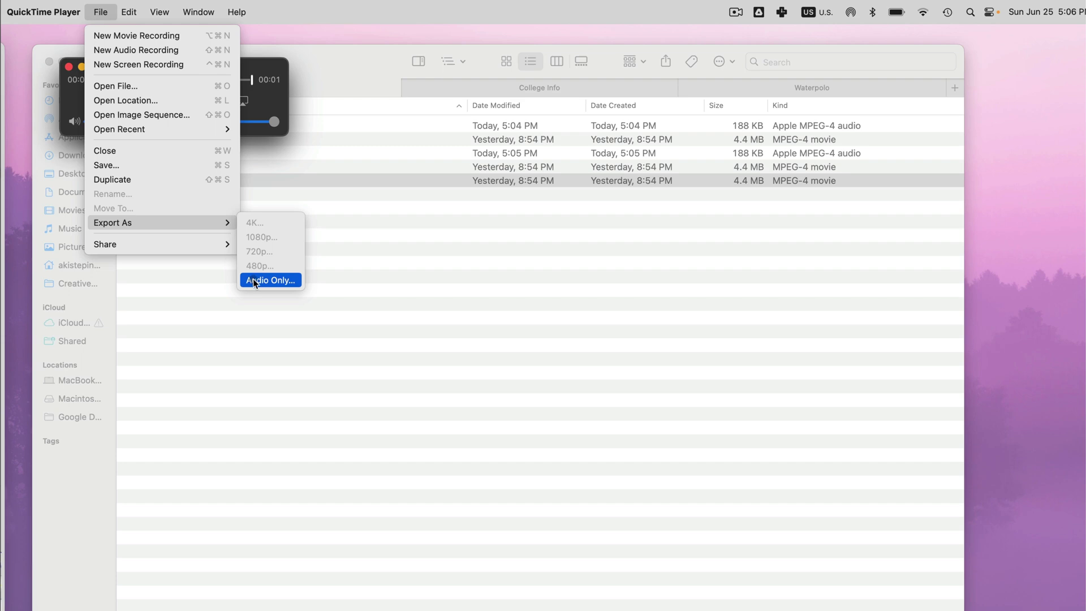
click(254, 282)
key(Return)
- Open the new 23 KB Cicadas3.m4a from Finder and play it
click(141, 180)
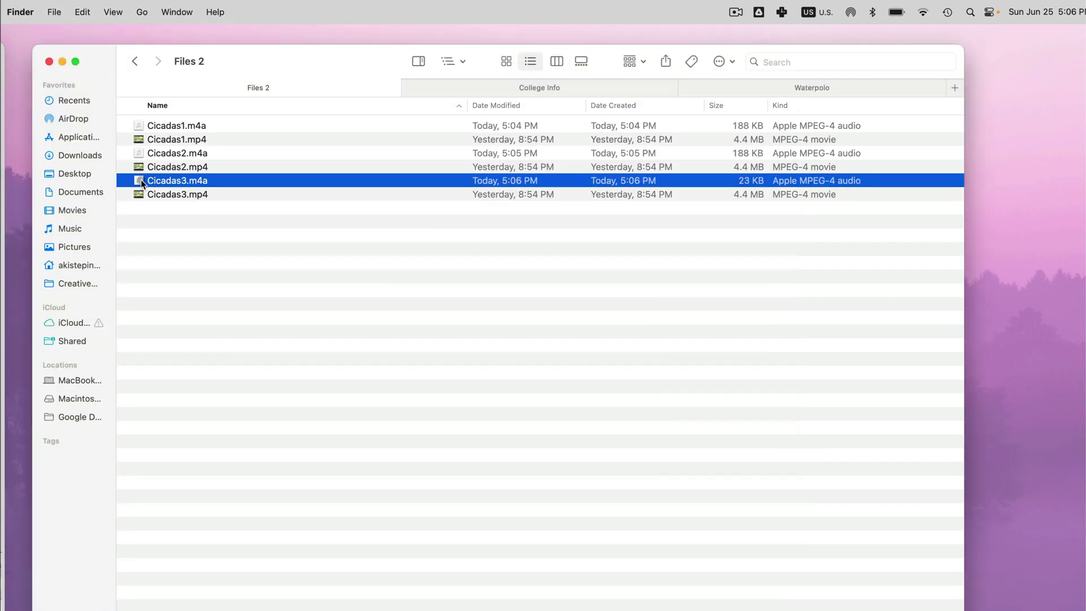
double_click(141, 179)
click(160, 102)
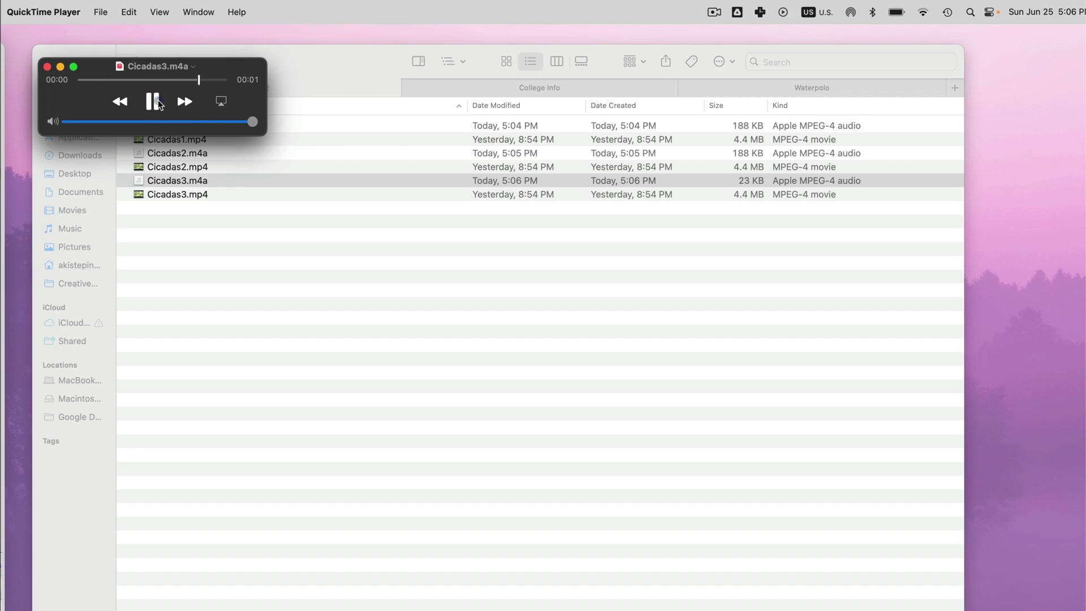